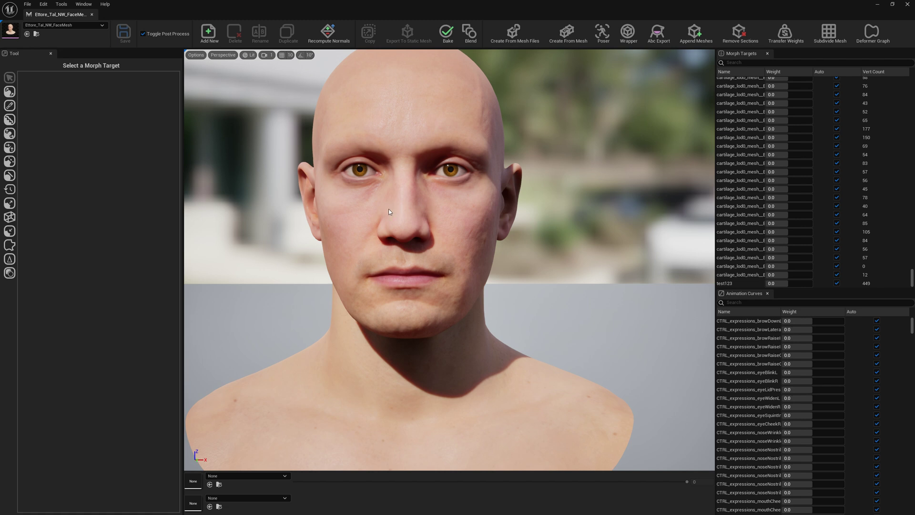
Clear the face mesh loaded in Mesh Morpher and switch to the ThirdPersonMap level editor
click(61, 28)
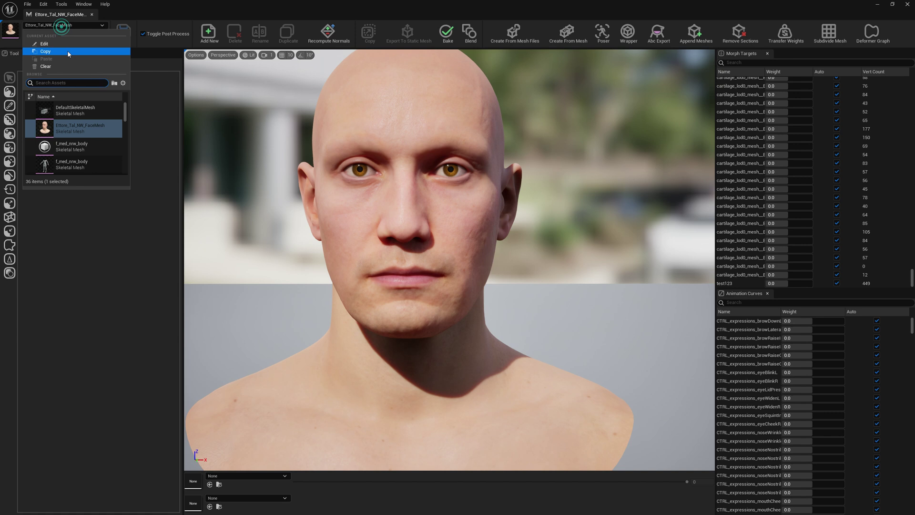
click(48, 66)
click(879, 6)
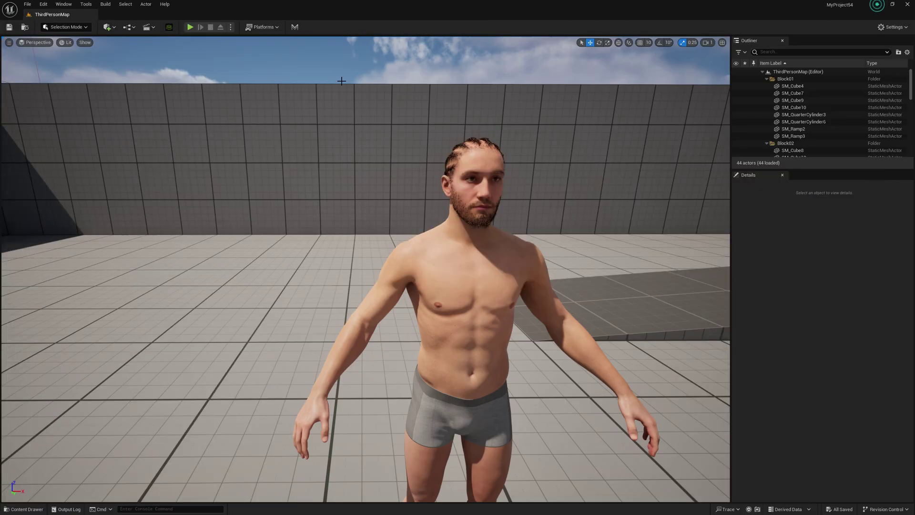
click(24, 509)
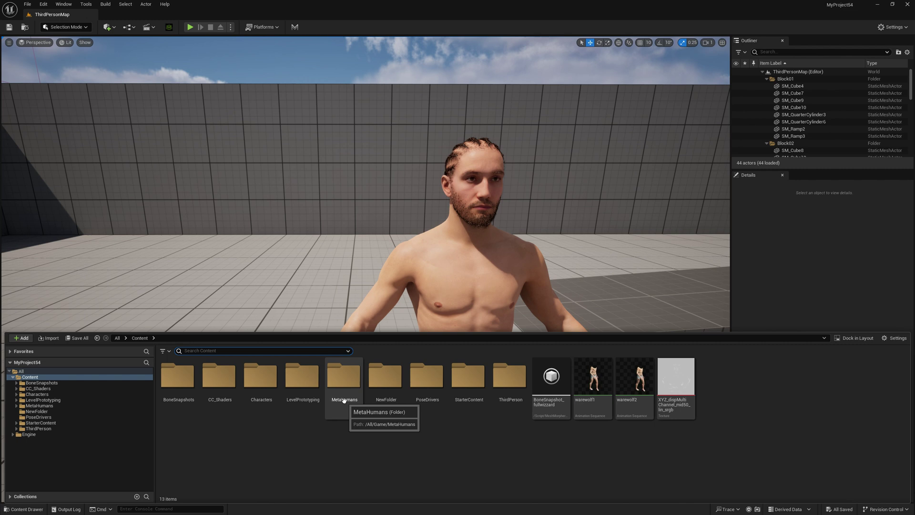
right_click(456, 432)
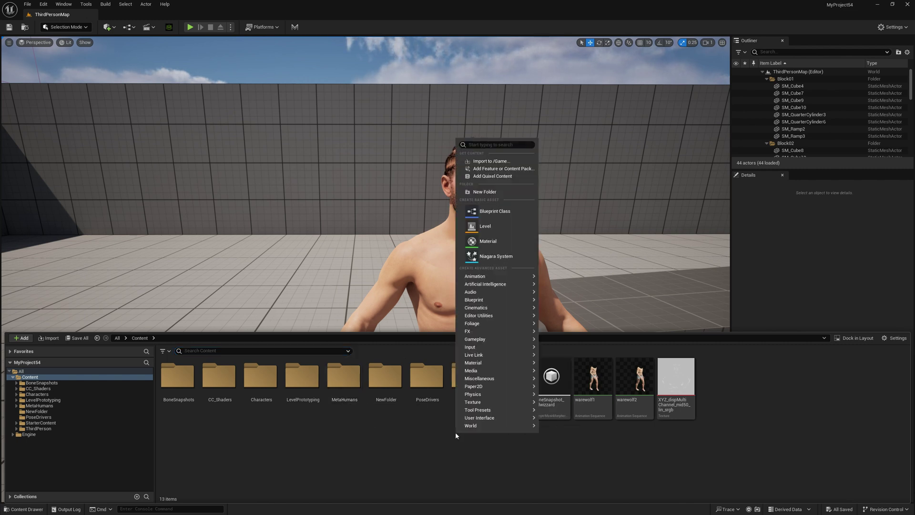
click(400, 432)
Open Quixel Bridge and select the downloaded Ettore_Tal_NW character among My MetaHumans
click(64, 5)
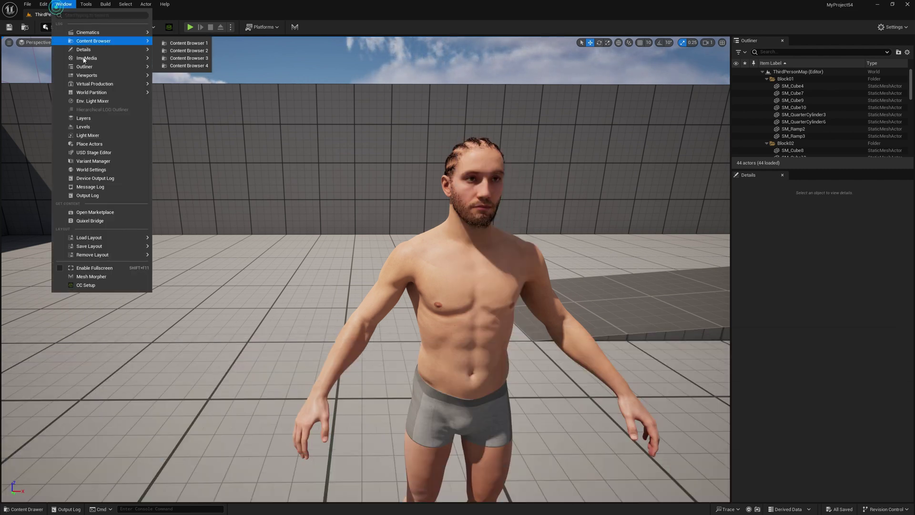
click(90, 221)
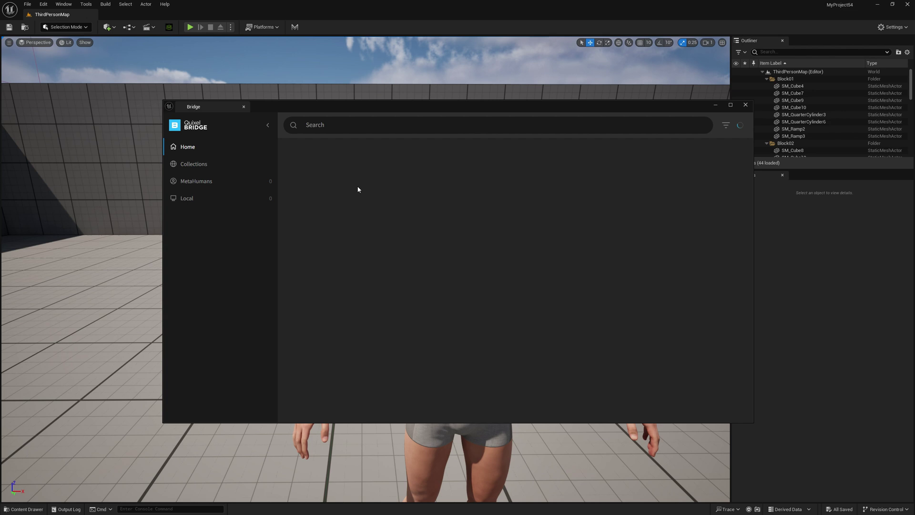
click(210, 182)
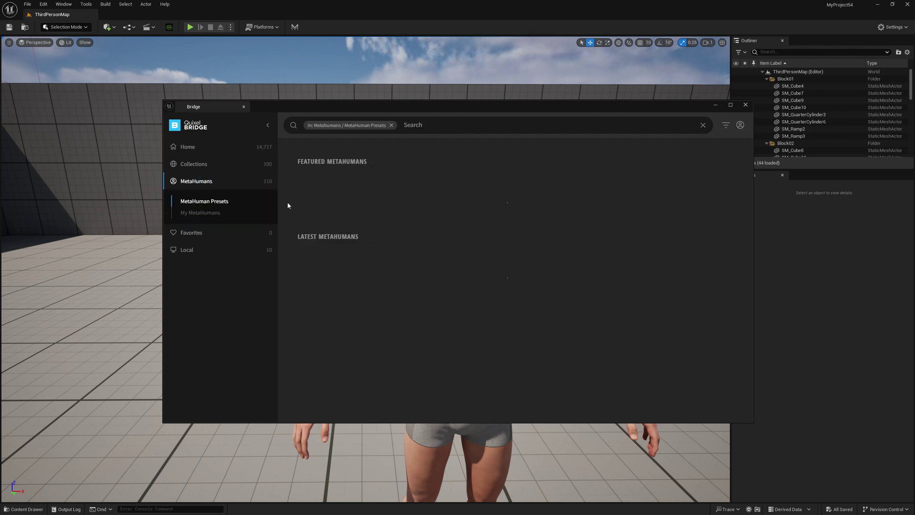
click(205, 213)
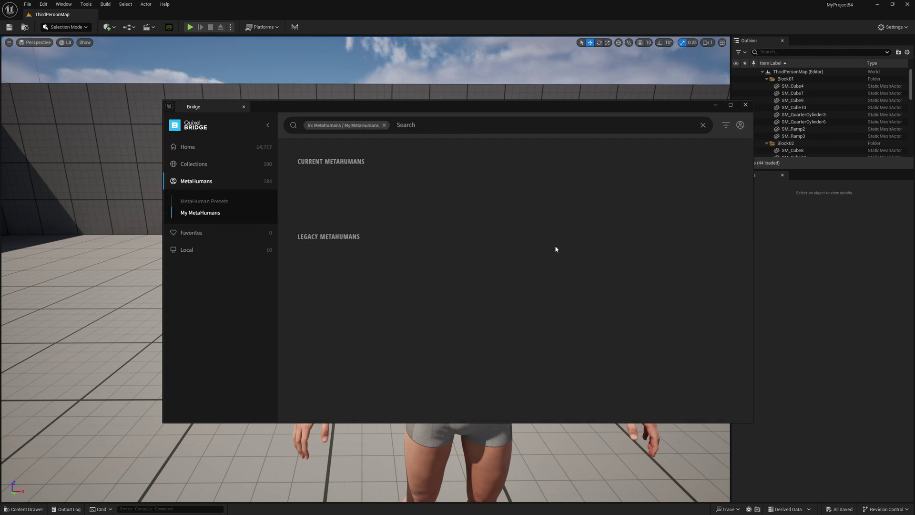
scroll(529, 259, down, 1)
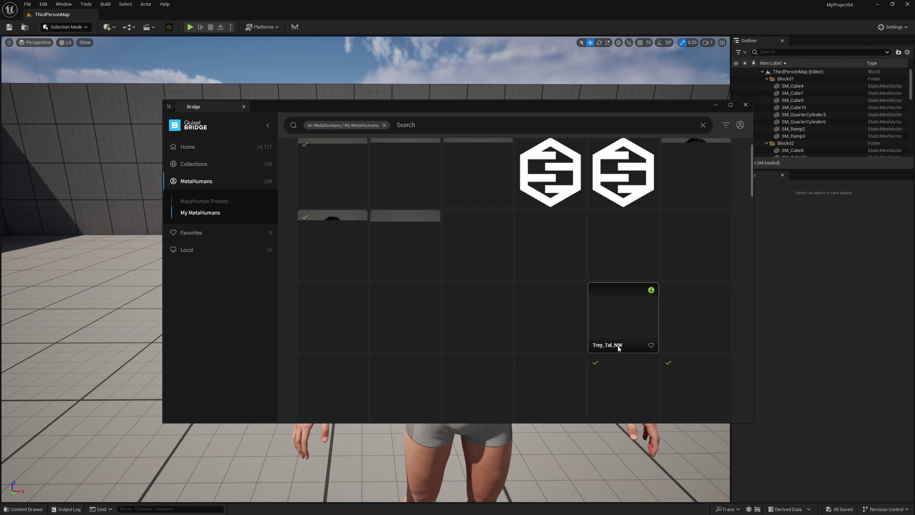
click(683, 357)
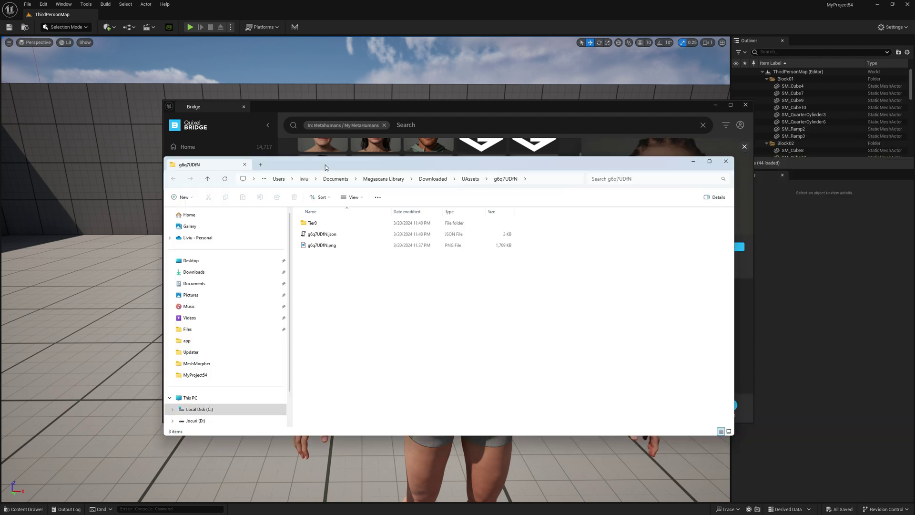
Show the character's downloaded files and browse through Tier0, asset_ue, MetaHumans and Ettore_Tal_NW to its SourceAssets folder
drag(325, 164, 384, 183)
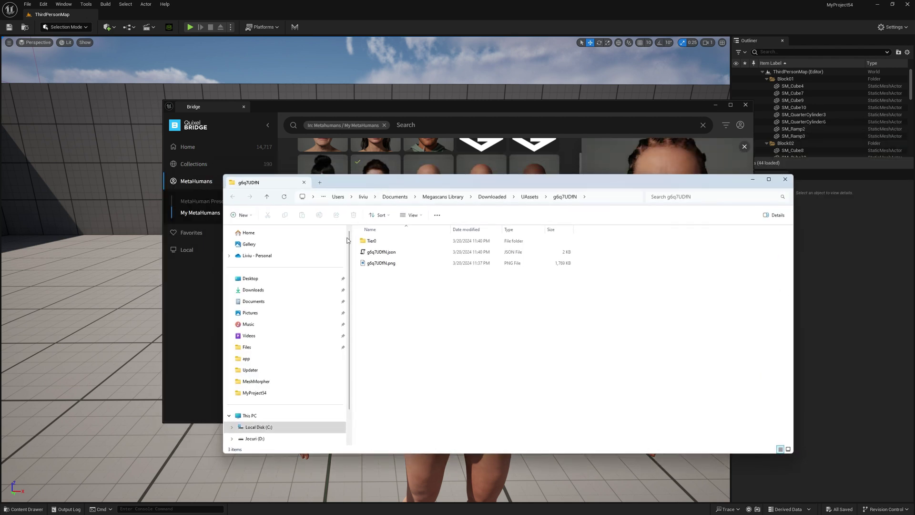
double_click(373, 241)
double_click(373, 242)
double_click(374, 242)
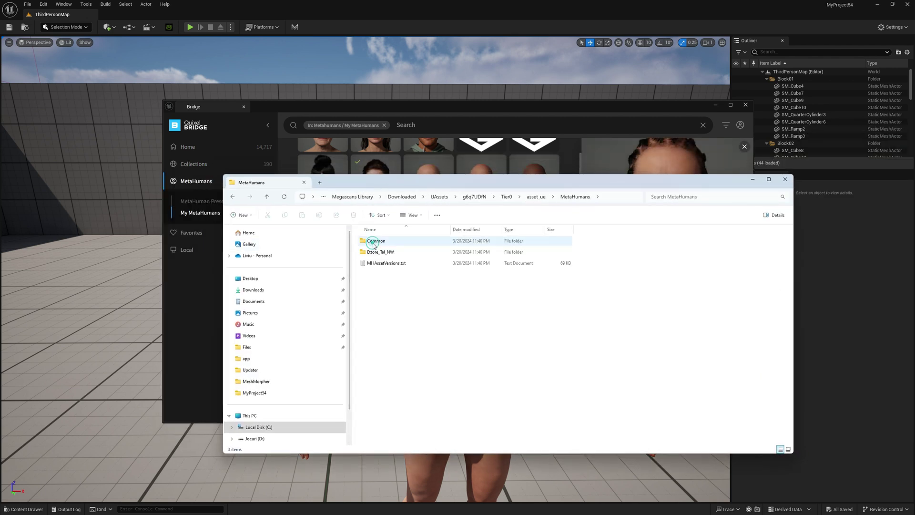
click(376, 252)
double_click(376, 252)
double_click(383, 319)
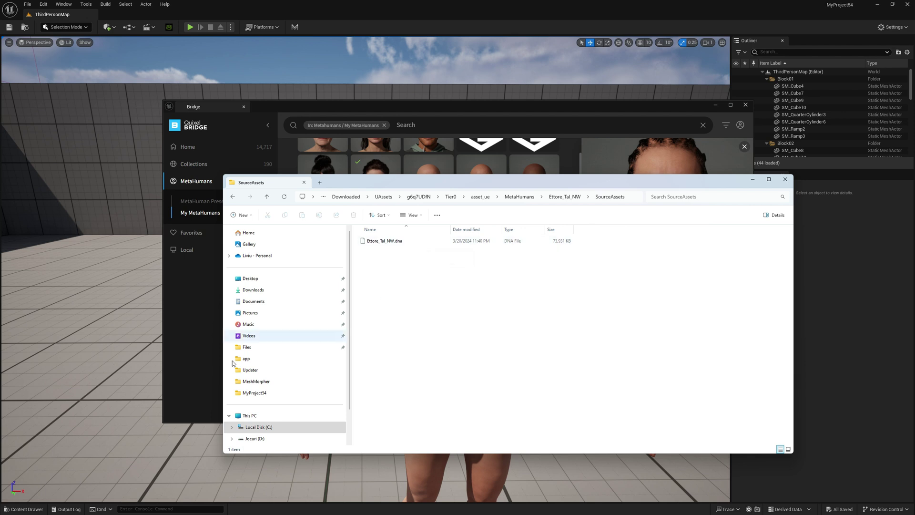
Close Bridge and import Ettore_Tal_NW.dna from the file browser into the project content, assigning Ettore_Tal_NW_FaceMesh as the skeletal mesh
drag(387, 185, 914, 183)
click(21, 508)
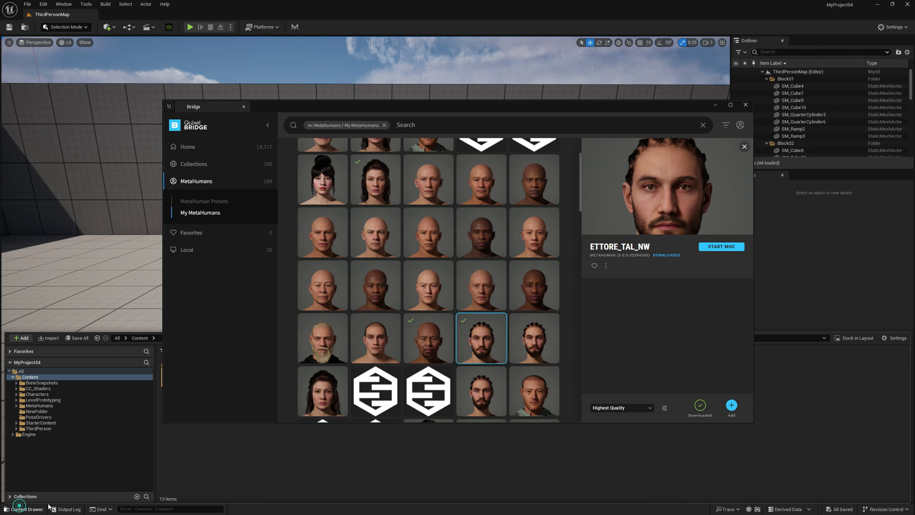
click(746, 104)
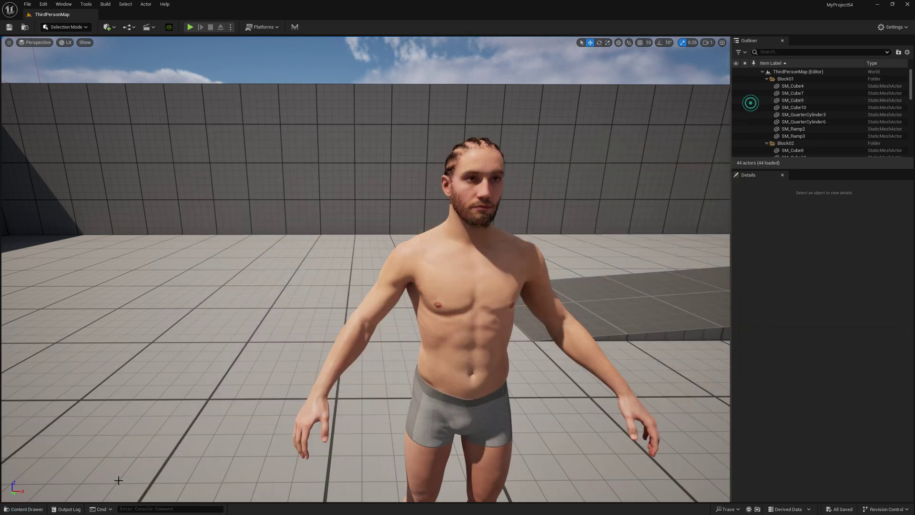
click(22, 508)
drag(914, 458, 428, 429)
click(485, 172)
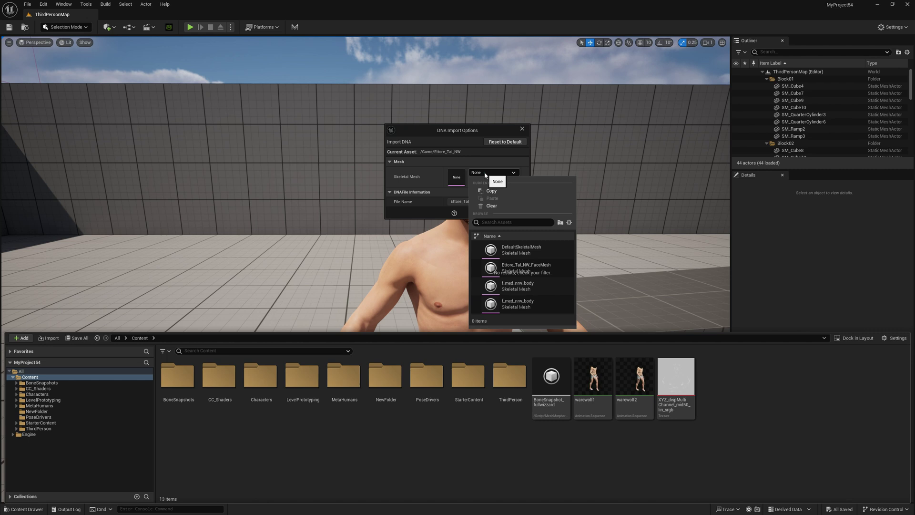
text(ett)
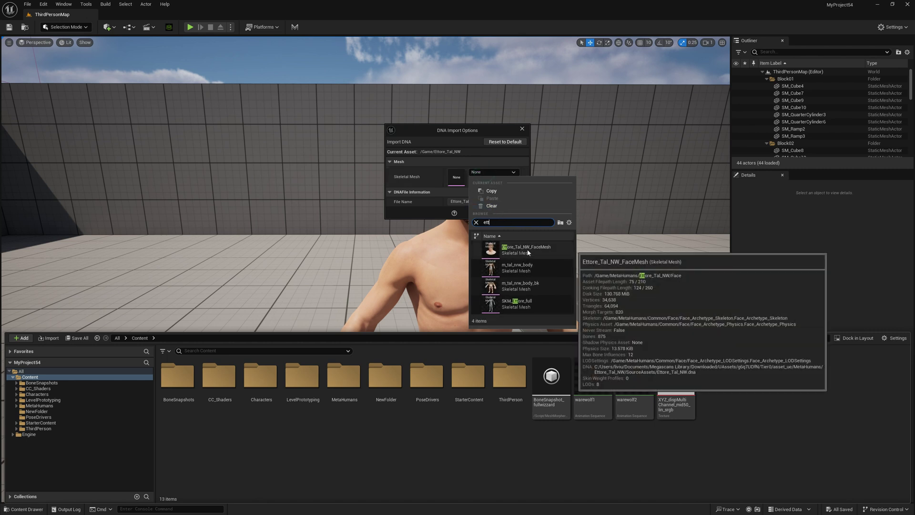
click(524, 250)
click(489, 213)
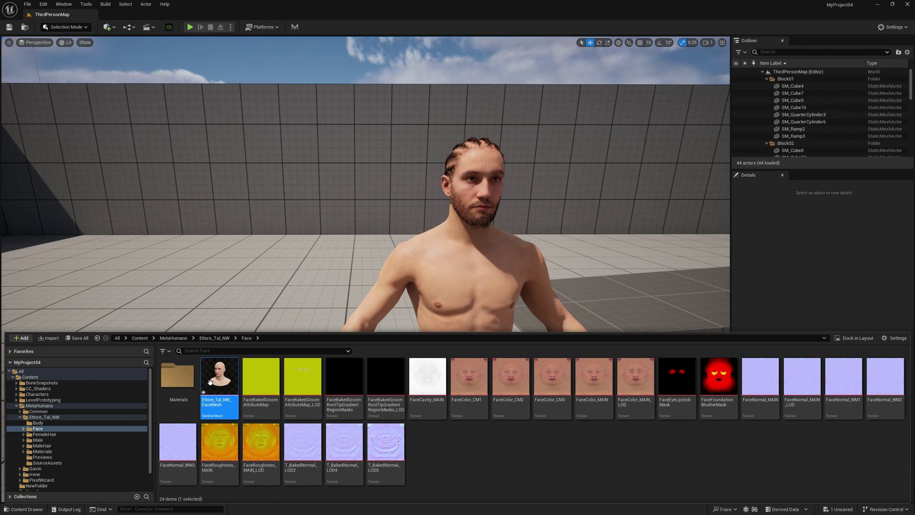
Open Mesh Morpher and load the Ettore_Tal_NW_FaceMesh skeletal mesh into it
mouse_move(227, 377)
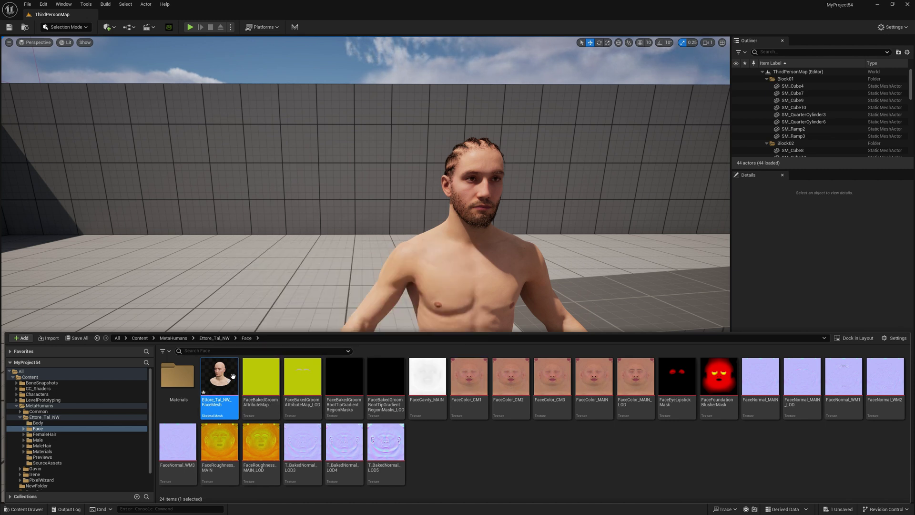
click(294, 28)
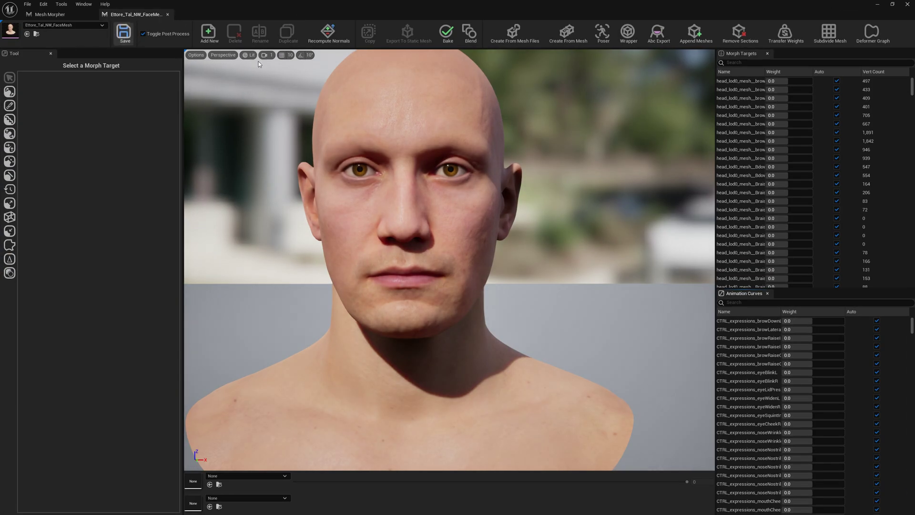
right_drag(438, 184, 431, 173)
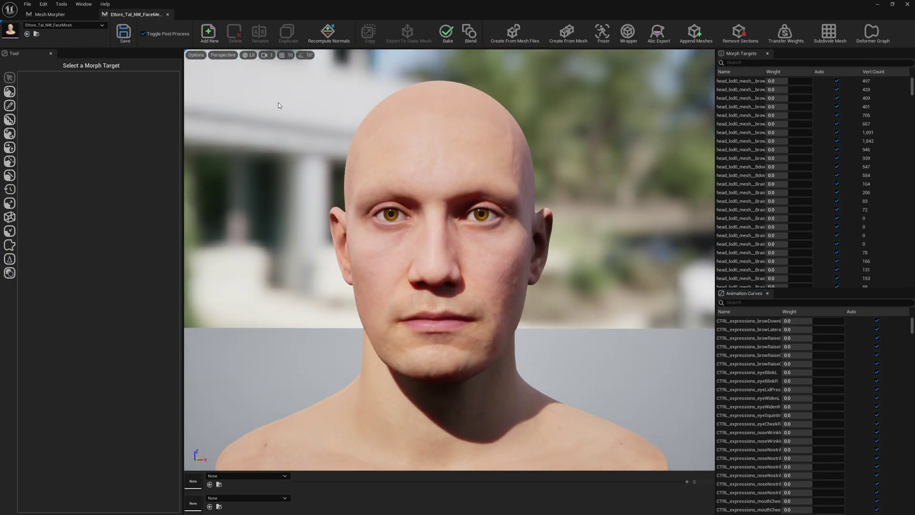
Write the face mesh's DNA to OBJ at scale 1.0 with colored materials, overwriting dnaobj.OBJ in the MetaHumanBeast Files folder
click(61, 5)
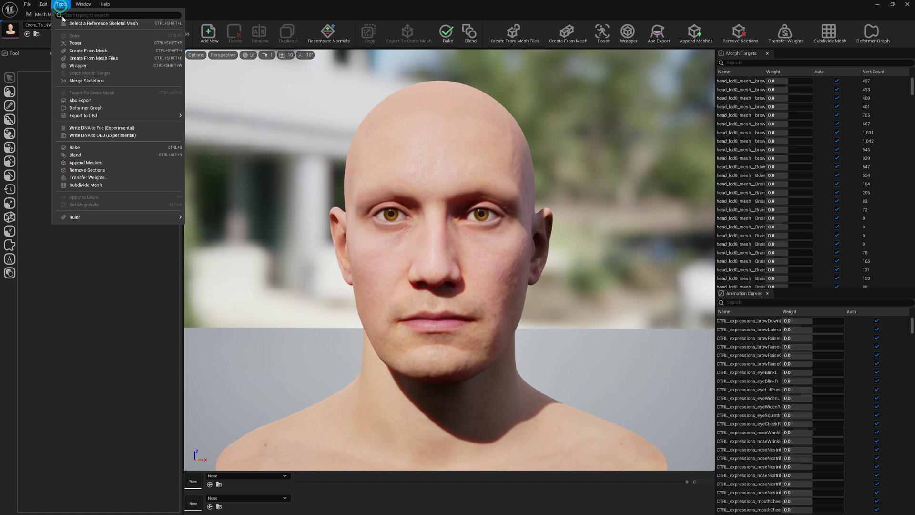
click(94, 138)
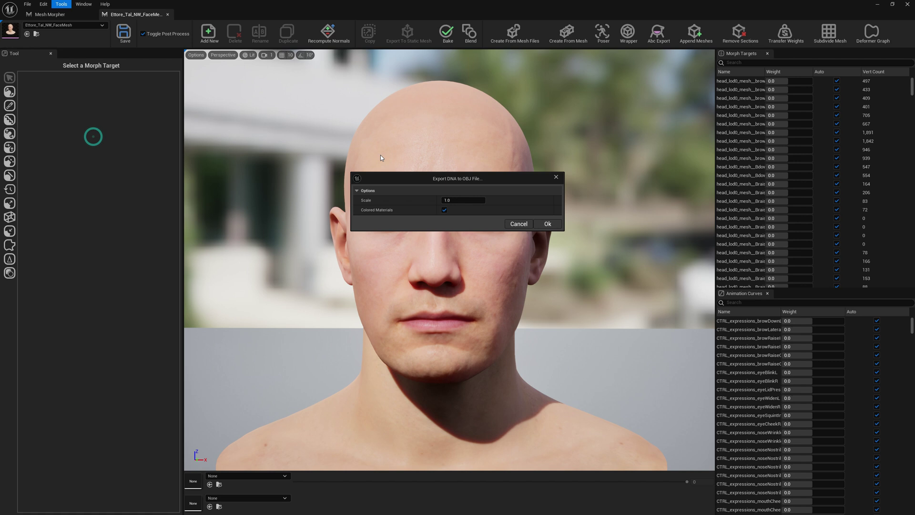
drag(448, 180, 484, 201)
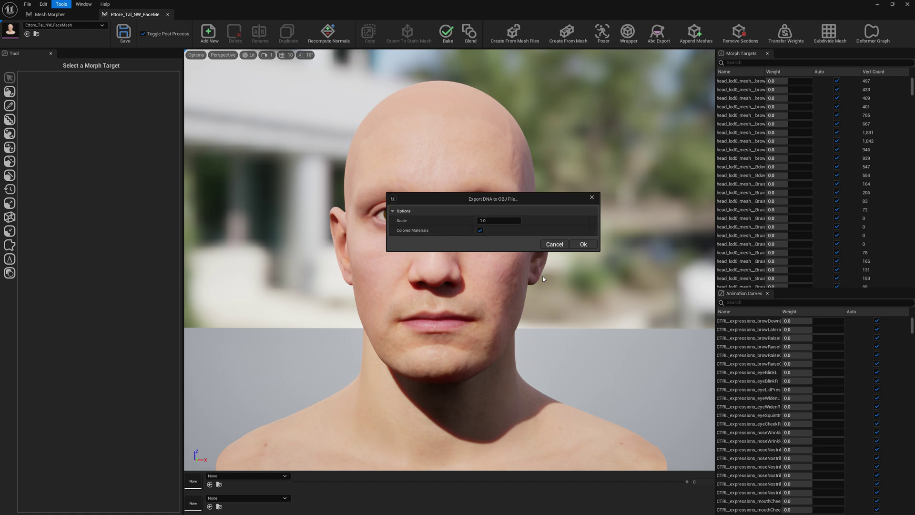
click(579, 249)
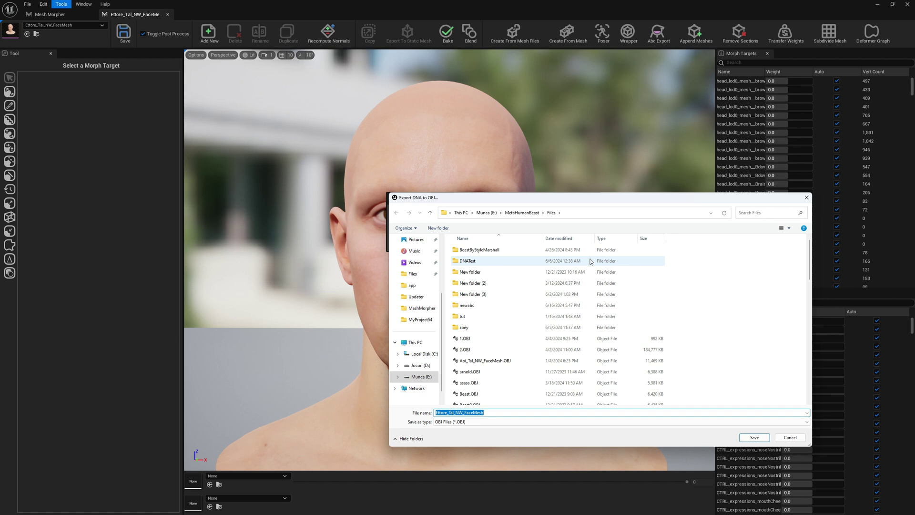
scroll(598, 275, down, 5)
click(486, 301)
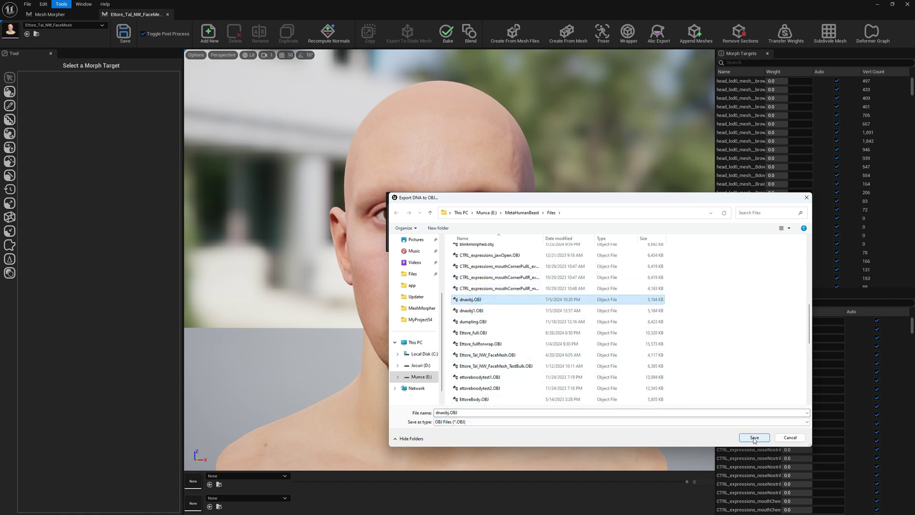
click(755, 438)
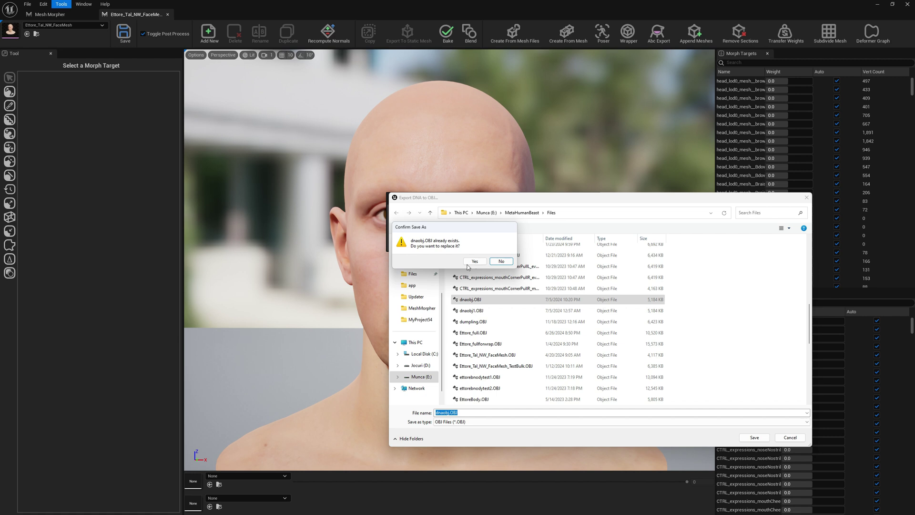
click(472, 262)
click(498, 271)
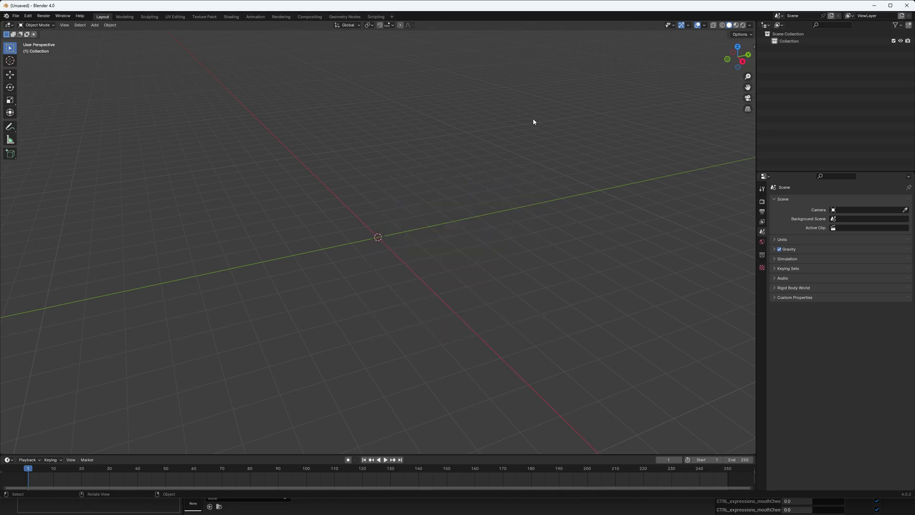
Switch to Blender and import dnaobj.OBJ from the MetaHumanBeast Files folder as a Wavefront OBJ with default options
click(15, 17)
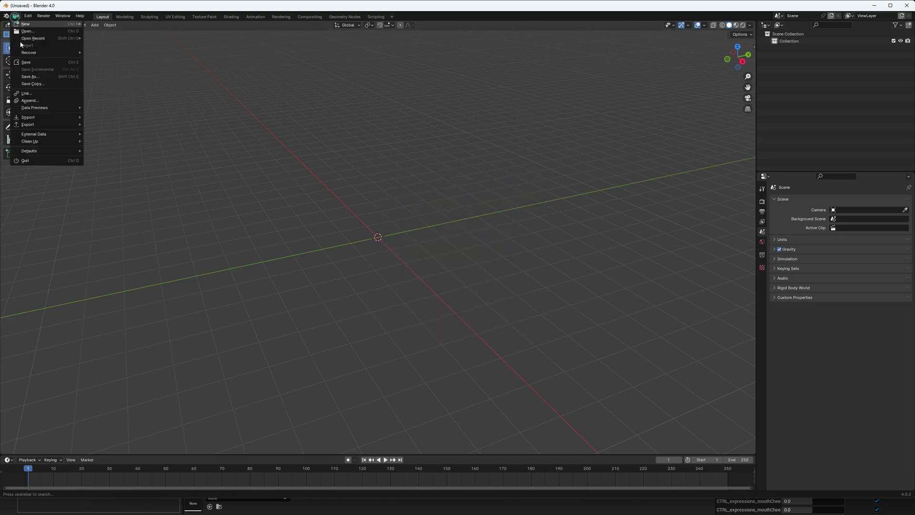
click(37, 117)
click(116, 147)
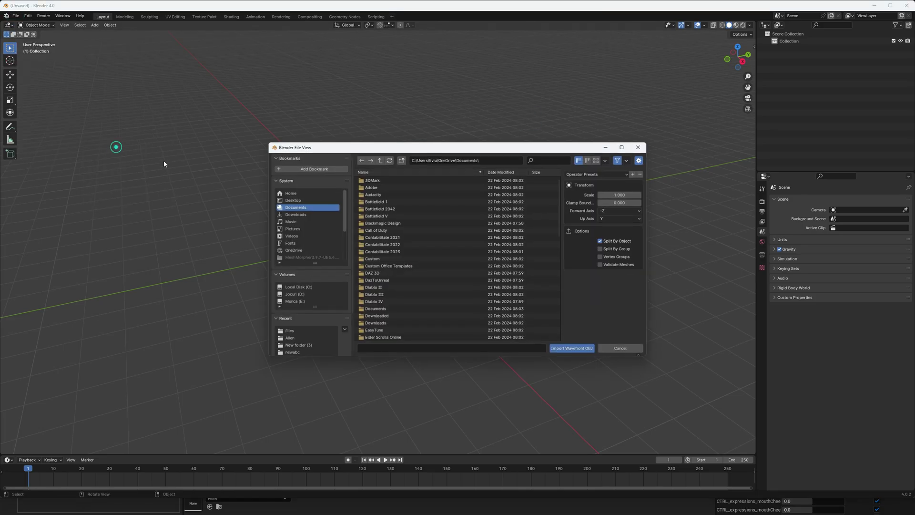
click(291, 331)
scroll(405, 297, down, 5)
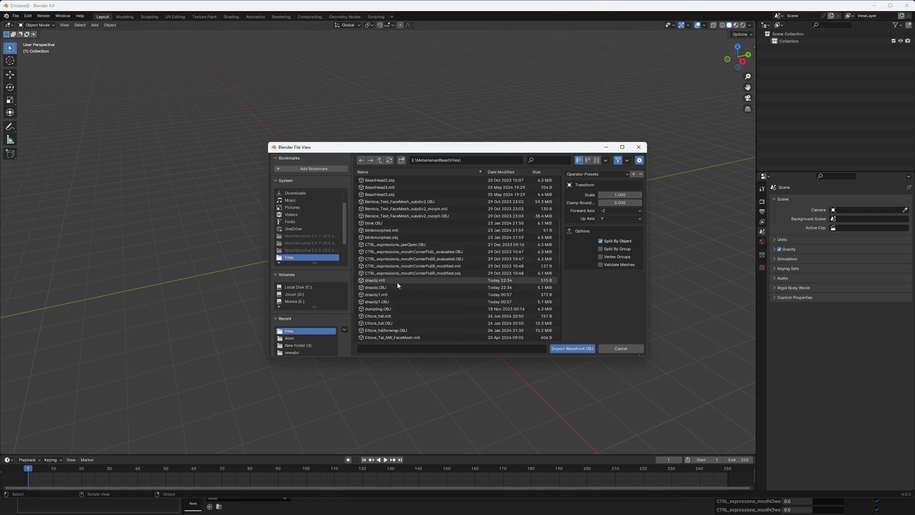
click(381, 288)
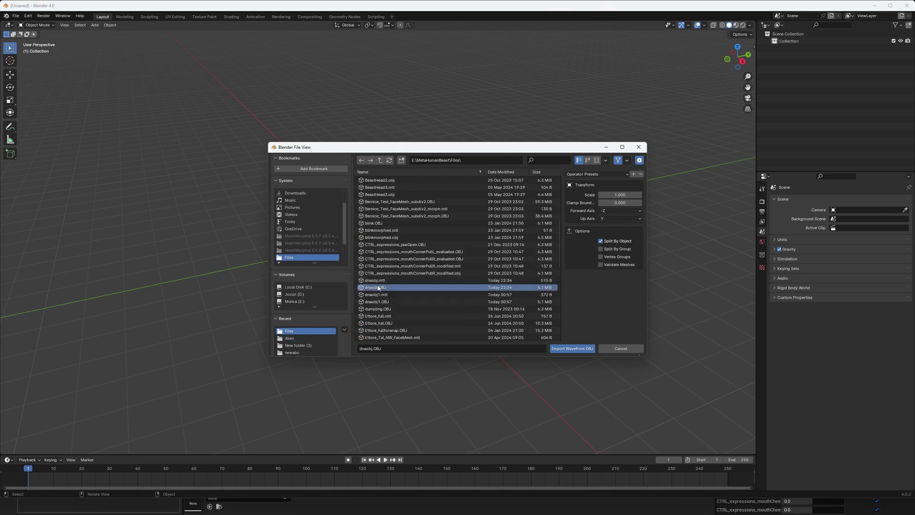
click(574, 349)
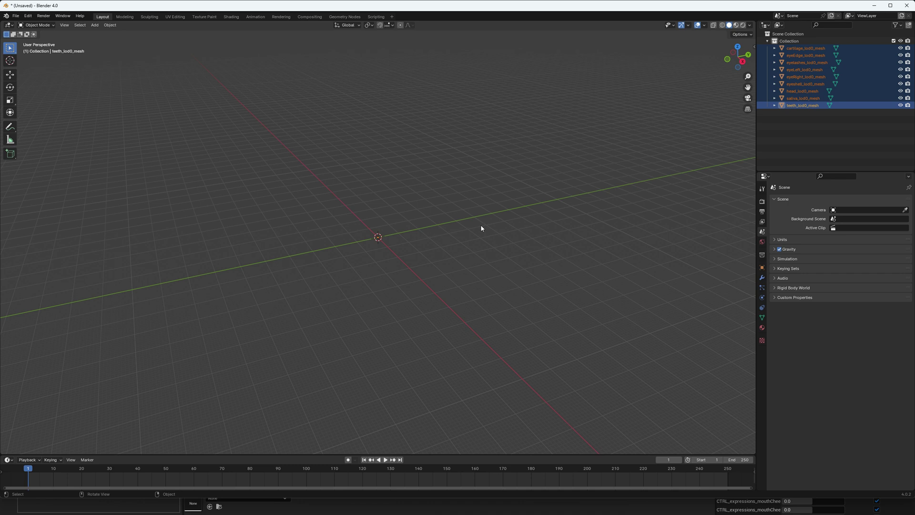
Bring the imported head into close view, put all its meshes into Edit Mode and examine the face topology
drag(748, 88, 775, 171)
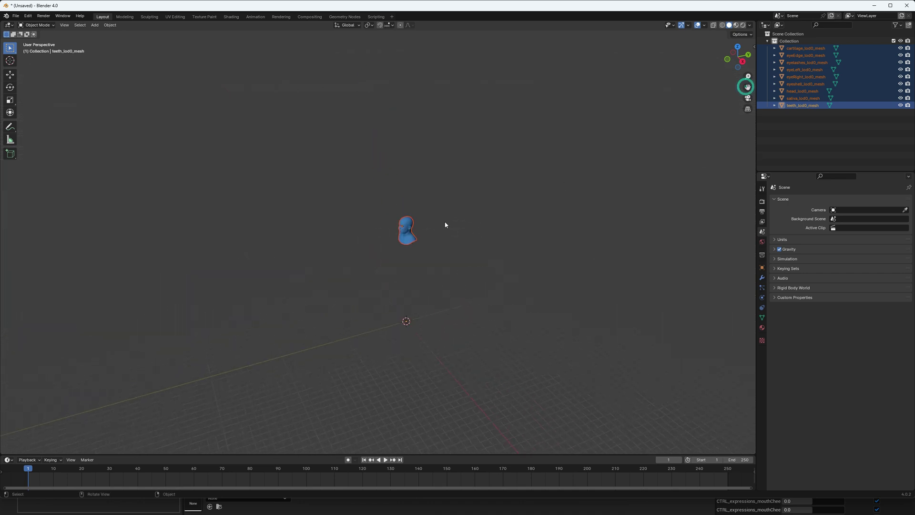
scroll(448, 217, up, 8)
drag(739, 53, 803, 45)
drag(749, 88, 681, 125)
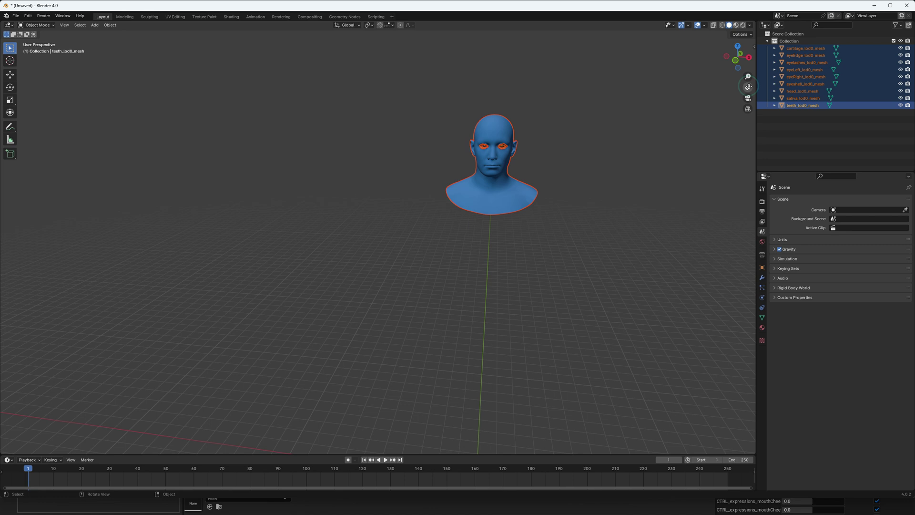
drag(748, 87, 659, 118)
scroll(467, 181, up, 5)
drag(748, 88, 715, 220)
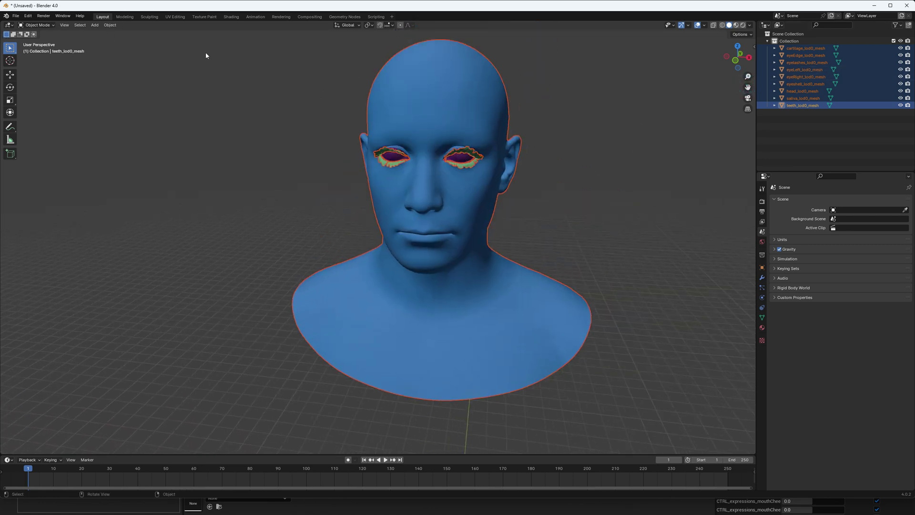
click(37, 25)
click(34, 41)
scroll(474, 96, up, 5)
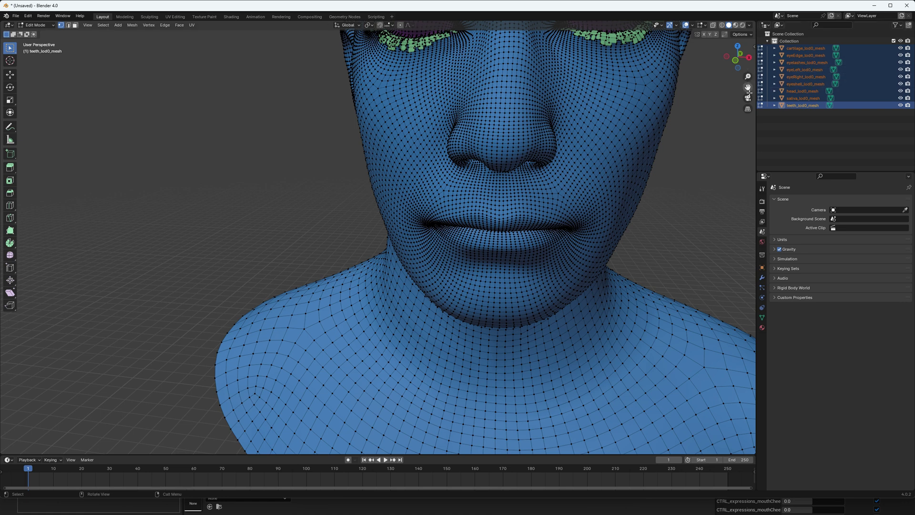
shift+middle_drag(562, 138, 506, 310)
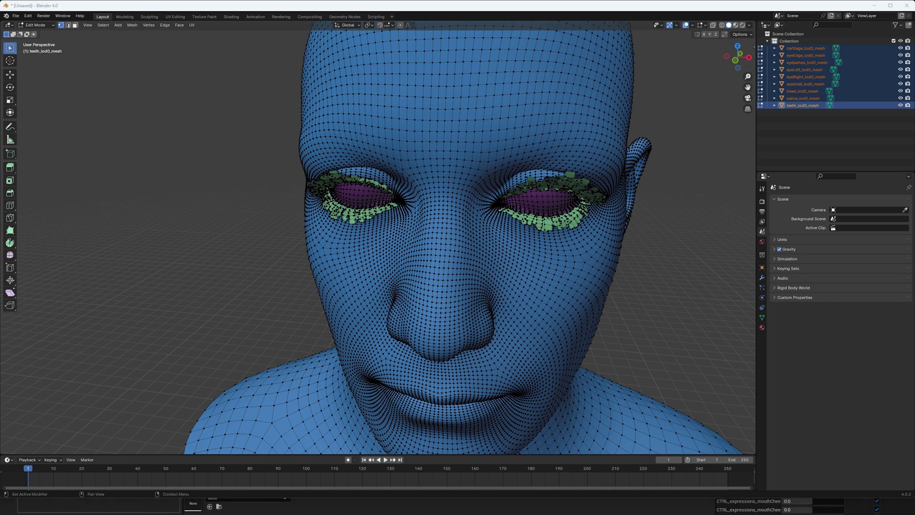
Switch to Unreal Engine's Mesh Morpher and bake the test123 morph target at weight 1.0 into the face mesh and its DNA asset
key(alt+Tab)
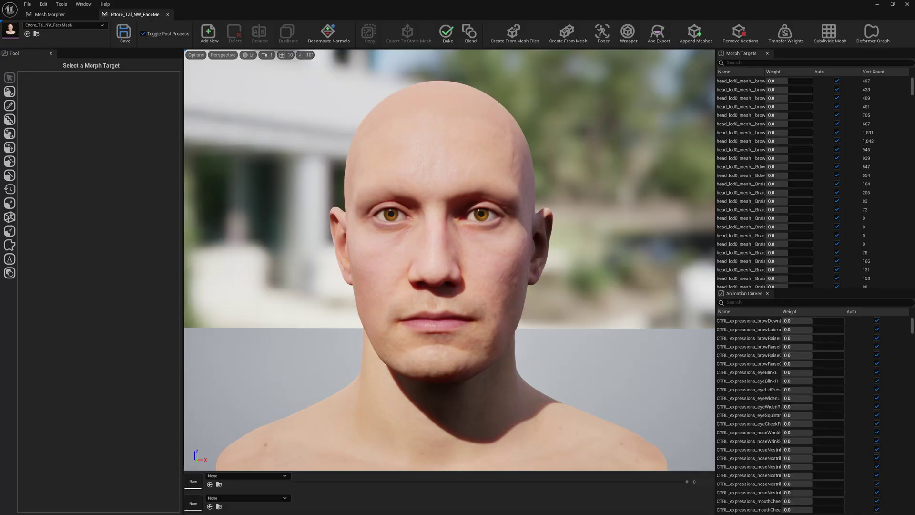
drag(912, 87, 905, 303)
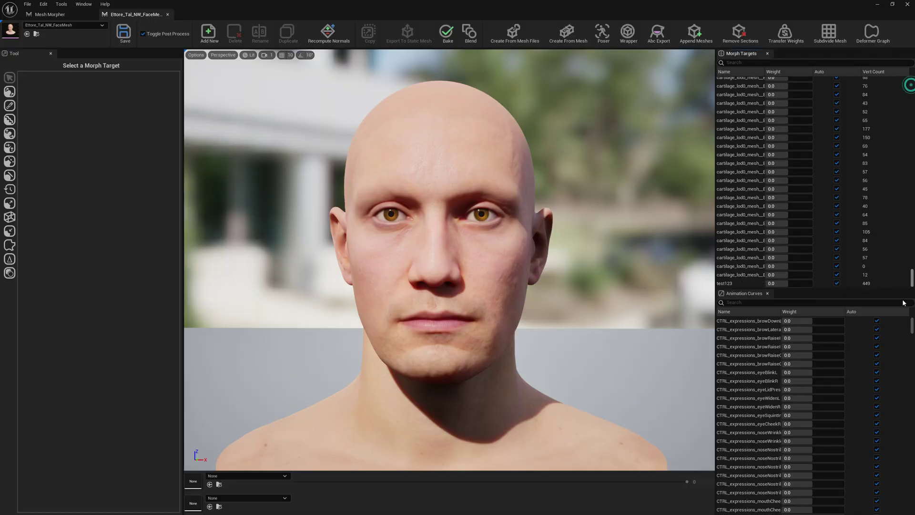
click(446, 32)
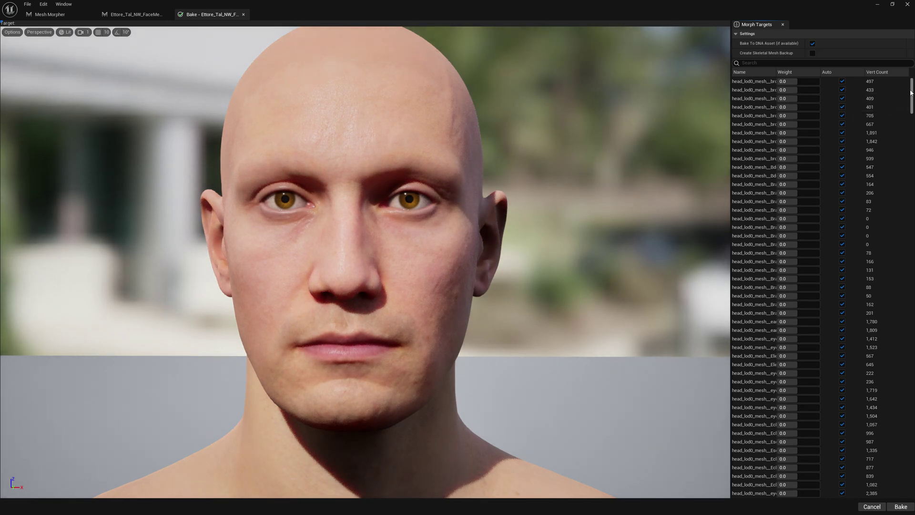
drag(910, 87, 910, 481)
drag(795, 493, 820, 494)
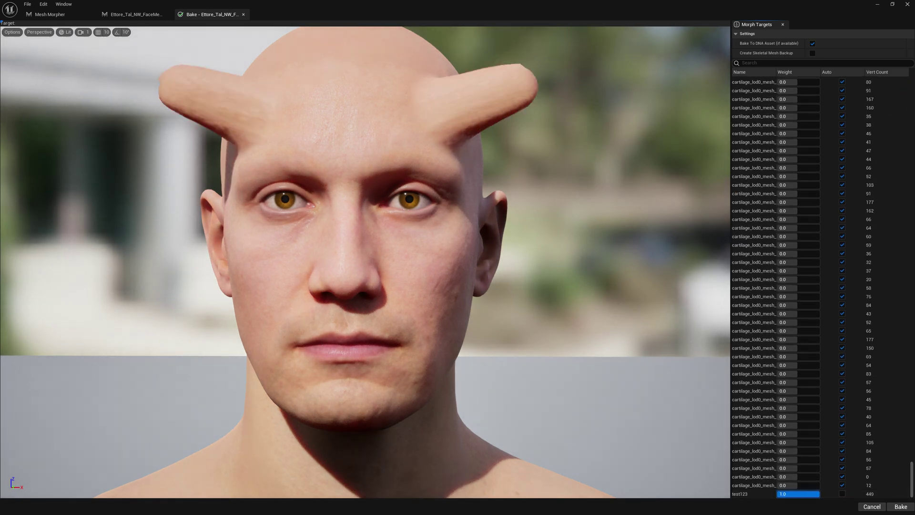
click(901, 507)
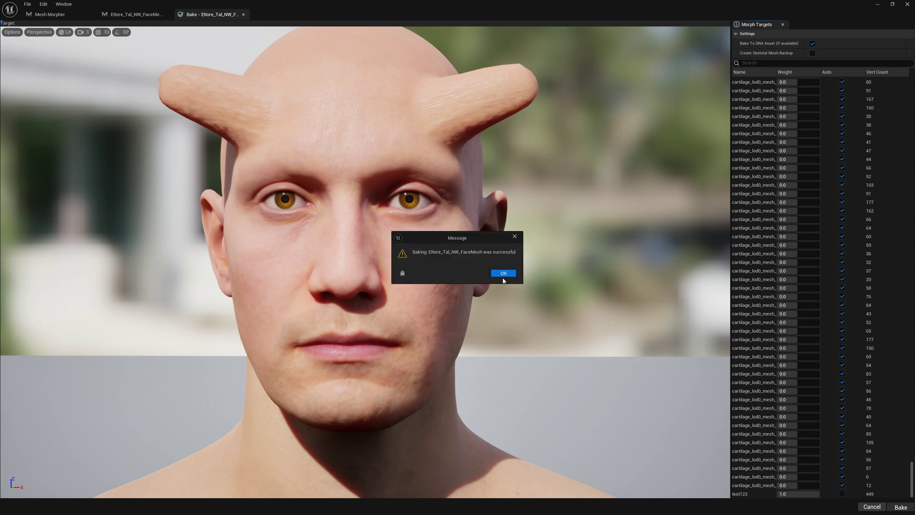
click(502, 272)
Write the baked face mesh's DNA to OBJ at scale 1.0 with colored materials, replacing dnaobj.OBJ in the MetaHumanBeast Files folder
click(56, 14)
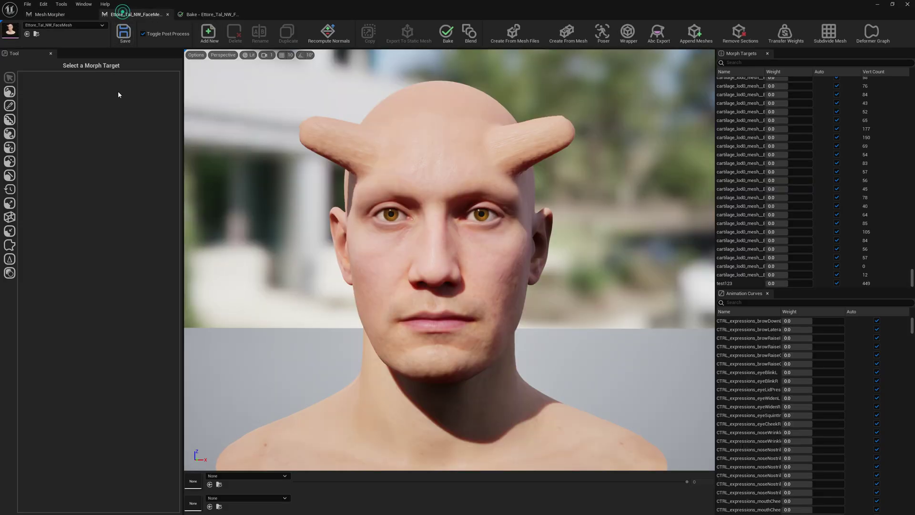
click(66, 7)
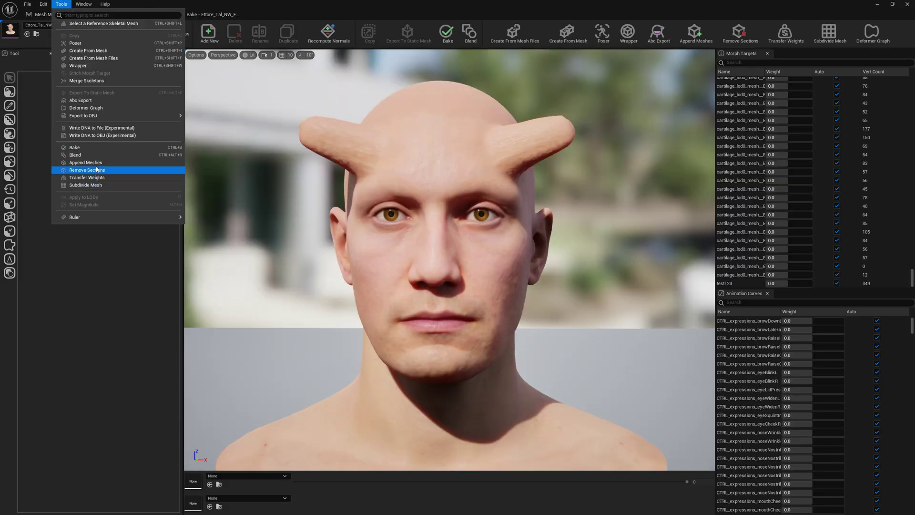
click(90, 135)
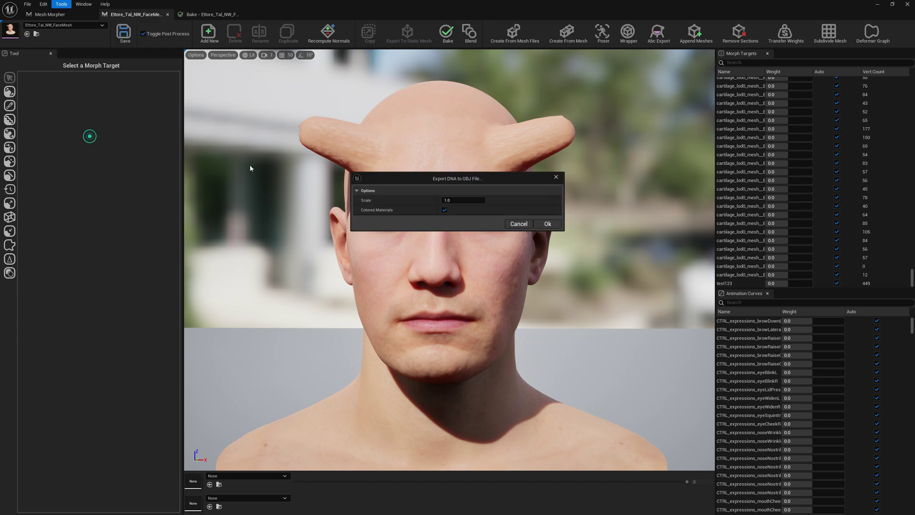
click(546, 223)
scroll(492, 299, down, 5)
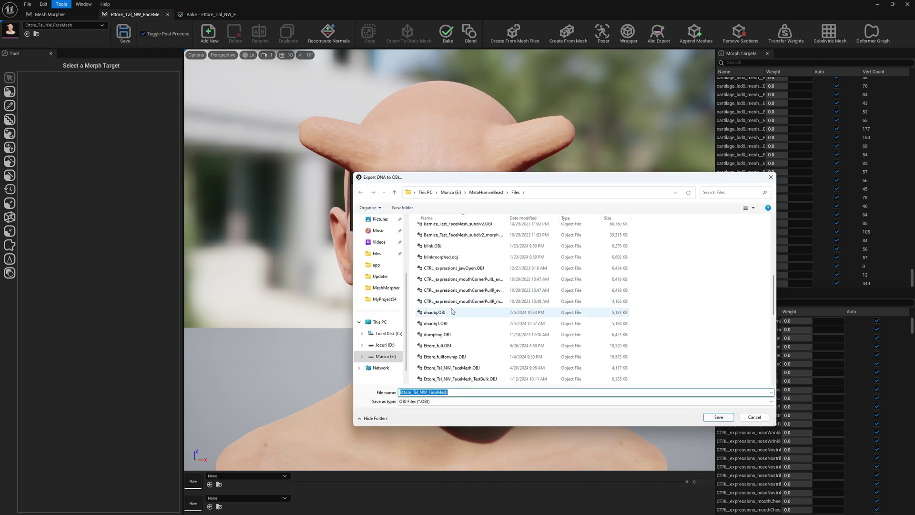
click(482, 312)
click(729, 419)
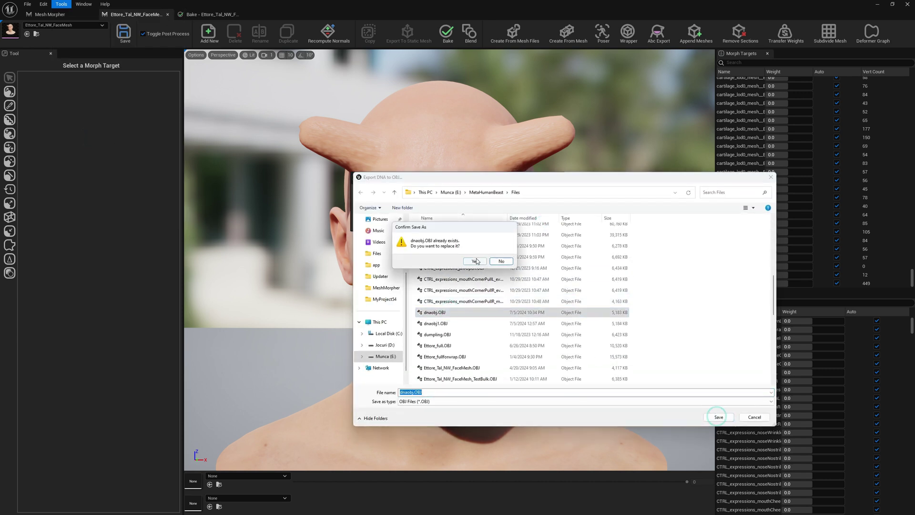
click(523, 261)
click(505, 274)
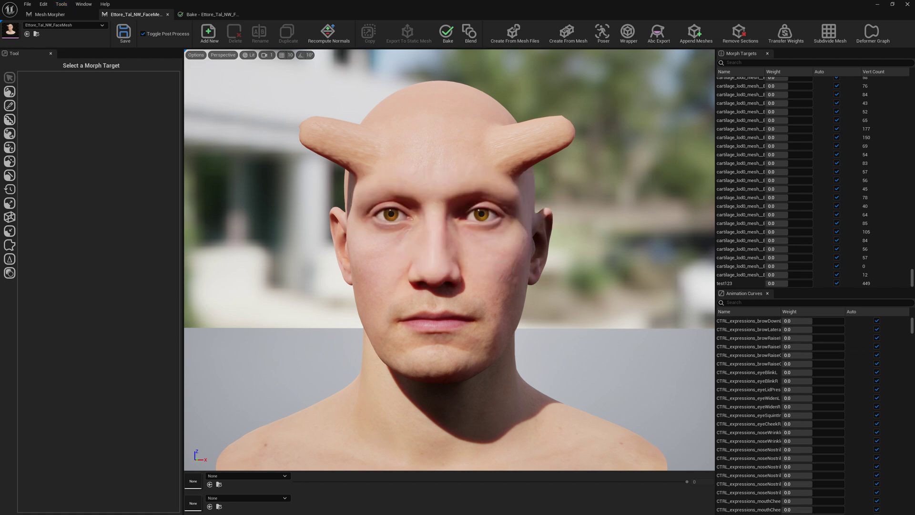
Switch to Blender and start a new file, discarding the unsaved scene
key(alt+Tab)
click(16, 16)
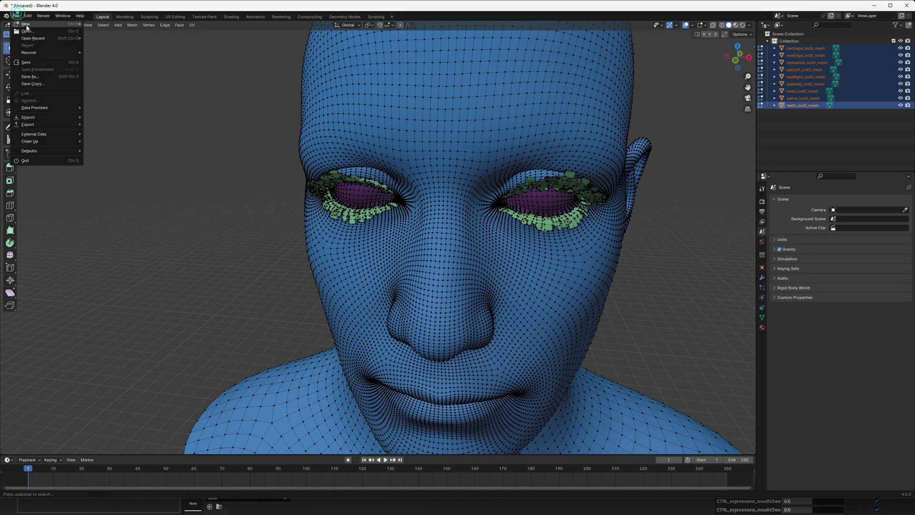
mouse_move(26, 24)
click(101, 24)
click(476, 269)
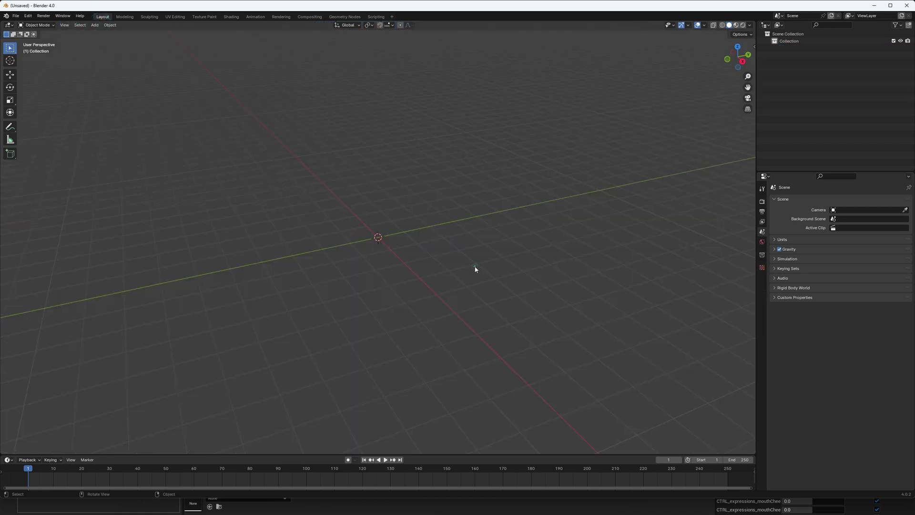
Import the re-exported dnaobj.OBJ from the MetaHumanBeast Files folder as a Wavefront OBJ with default options
click(16, 16)
mouse_move(37, 118)
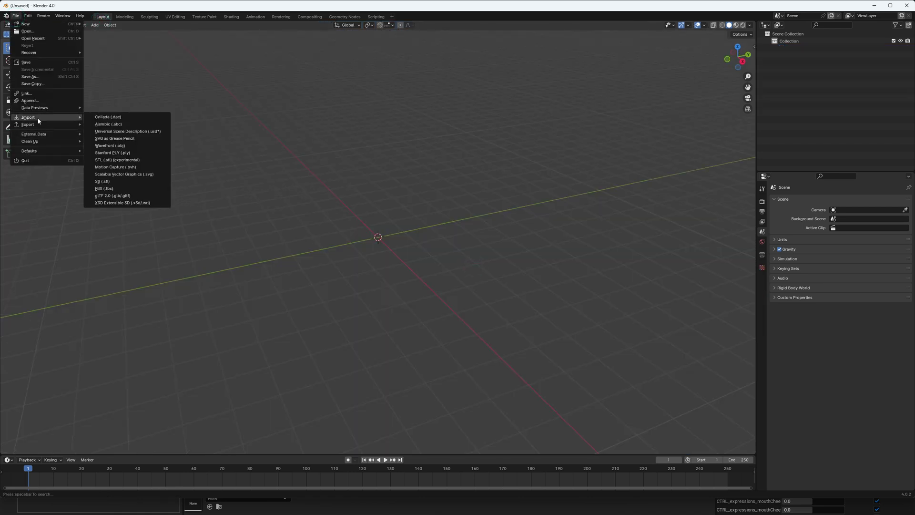
click(117, 145)
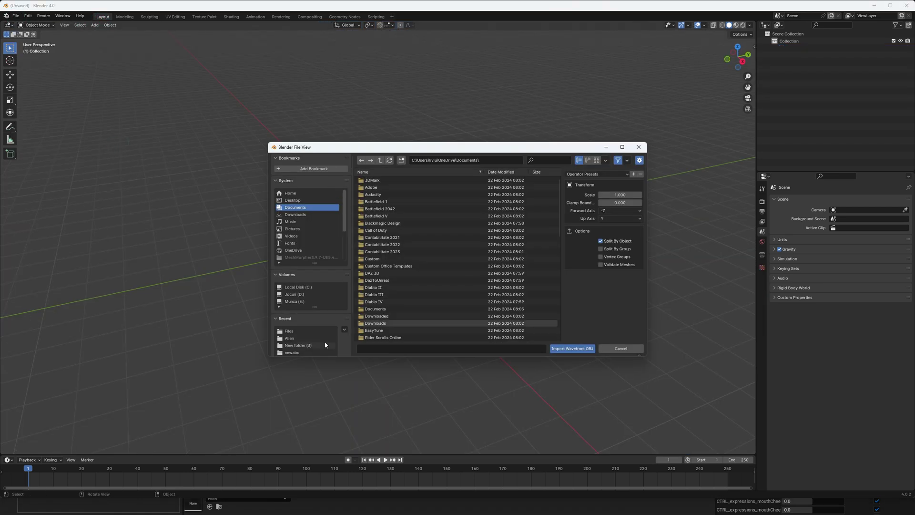
click(298, 332)
scroll(409, 283, down, 3)
click(387, 294)
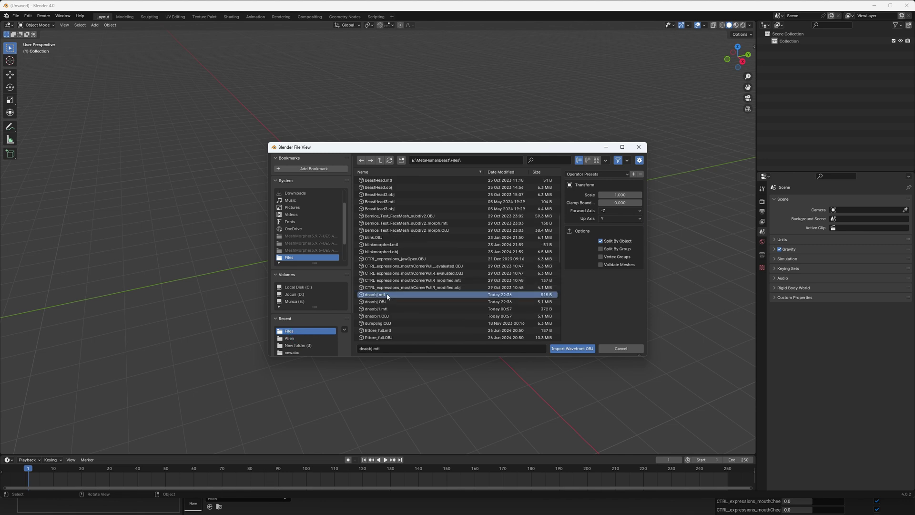
click(376, 302)
click(572, 348)
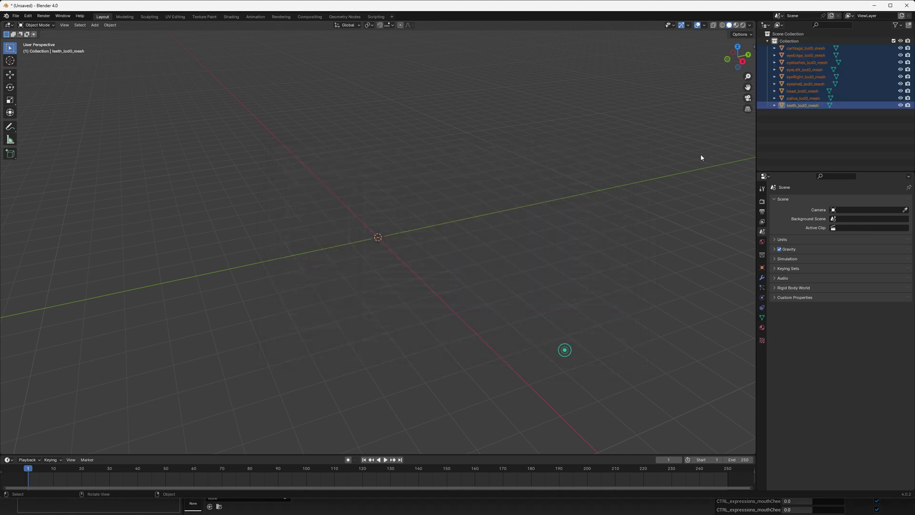
Bring the horned head into close view, put its meshes into Edit Mode and examine the topology from several angles
drag(738, 56, 792, 57)
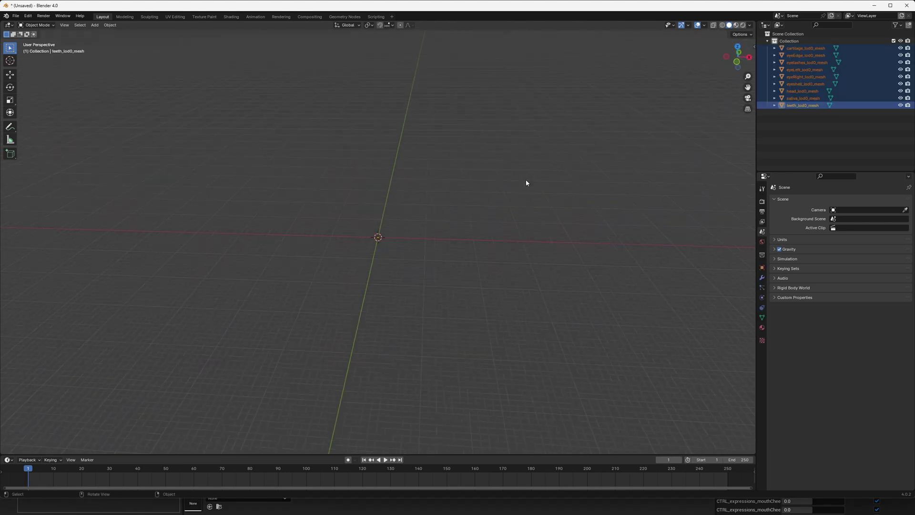
scroll(529, 183, down, 3)
drag(748, 88, 787, 290)
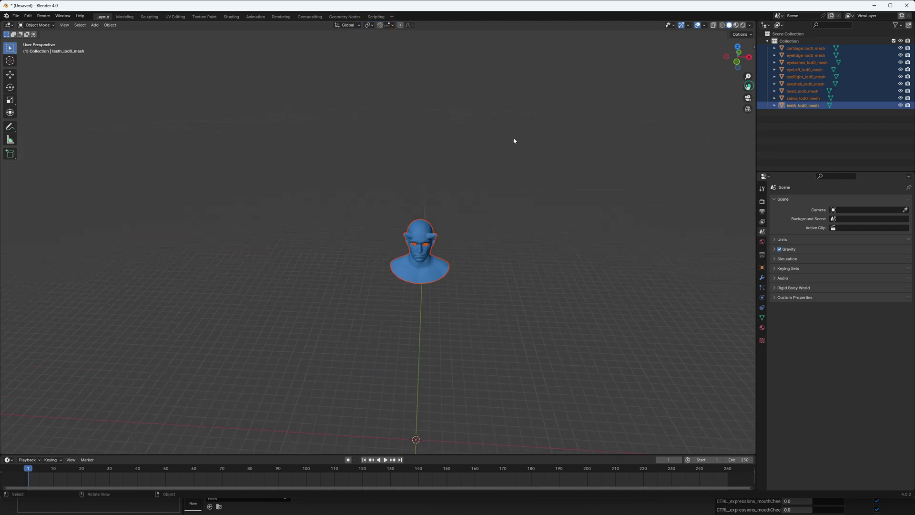
scroll(560, 247, up, 10)
drag(748, 87, 612, 104)
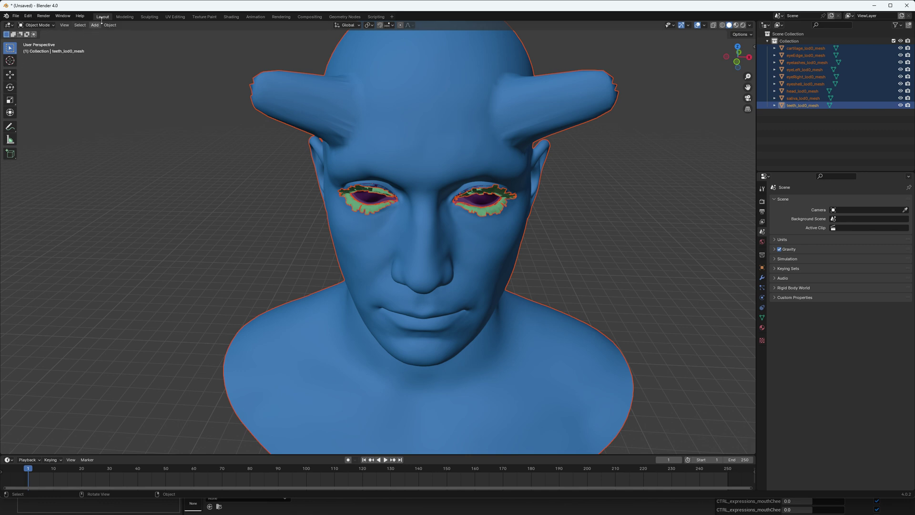
click(38, 25)
click(37, 41)
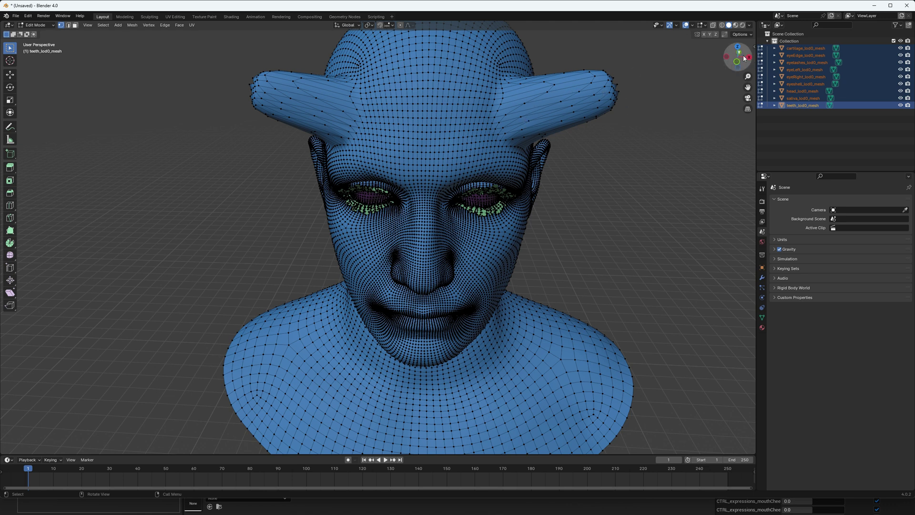
drag(742, 57, 762, 222)
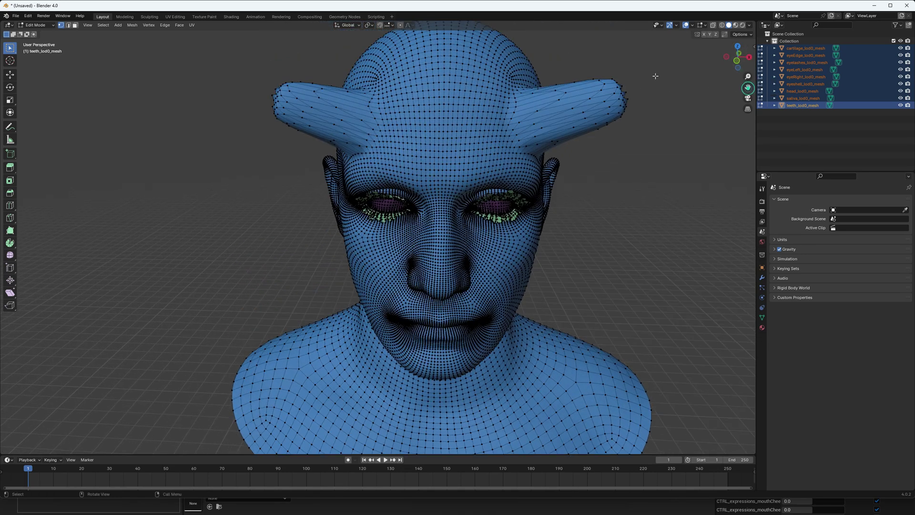
mouse_move(742, 59)
mouse_down()
mouse_move(721, 78)
mouse_move(734, 59)
mouse_up()
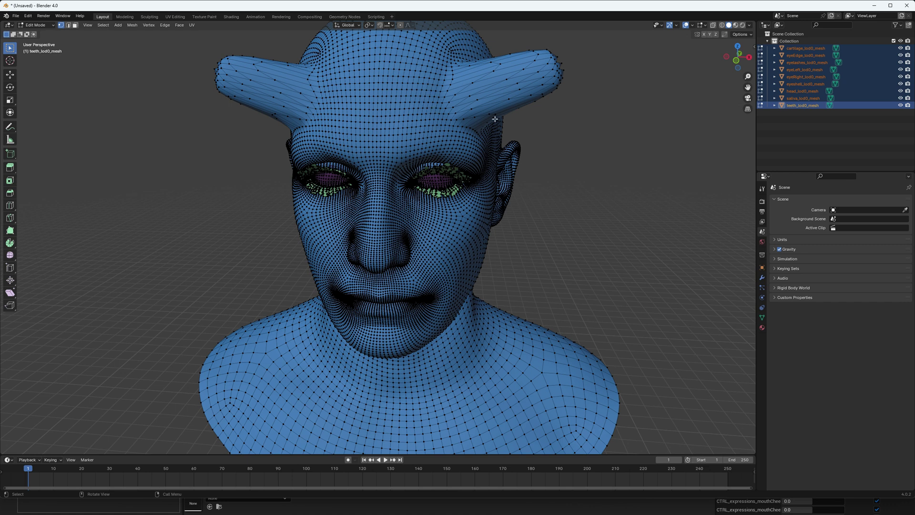
drag(737, 57, 688, 52)
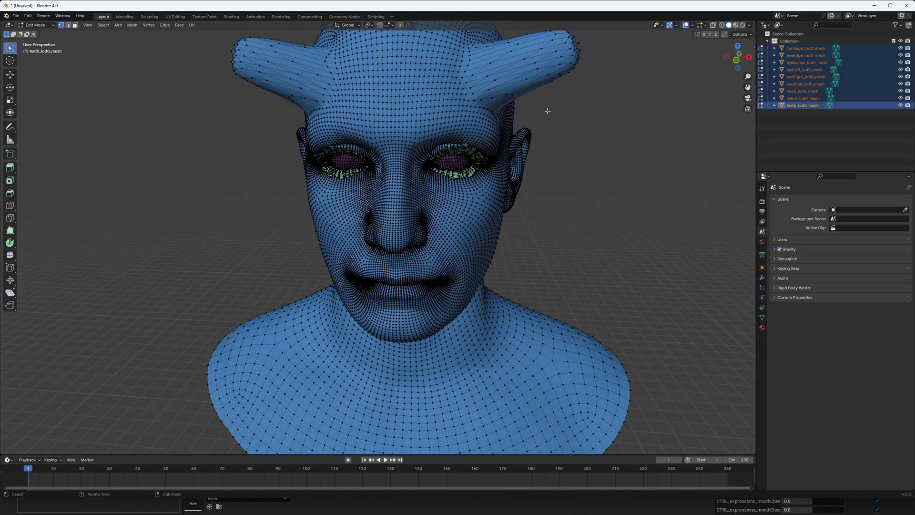
mouse_move(738, 71)
mouse_down()
mouse_move(704, 67)
mouse_move(743, 68)
mouse_up()
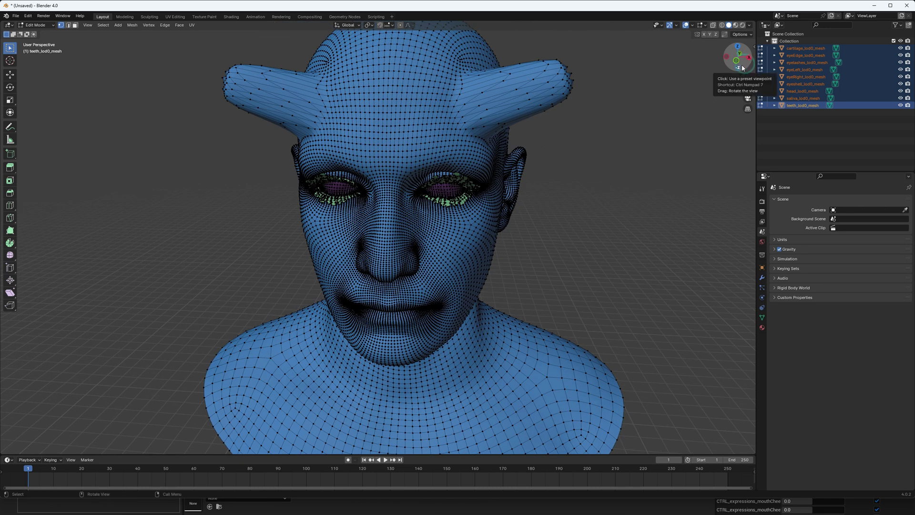